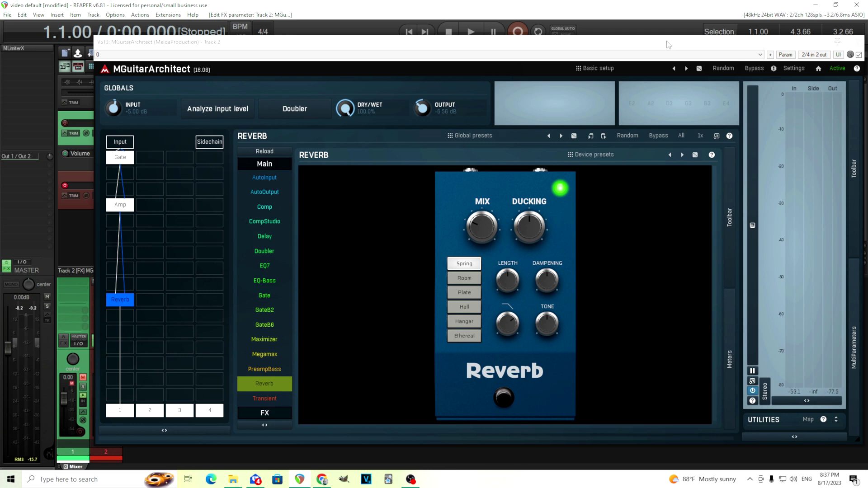
Insert a Cabinet module between Amp and Reverb and load the Blank global preset into it.
{"action": "left_click", "coordinate": [129, 251]}
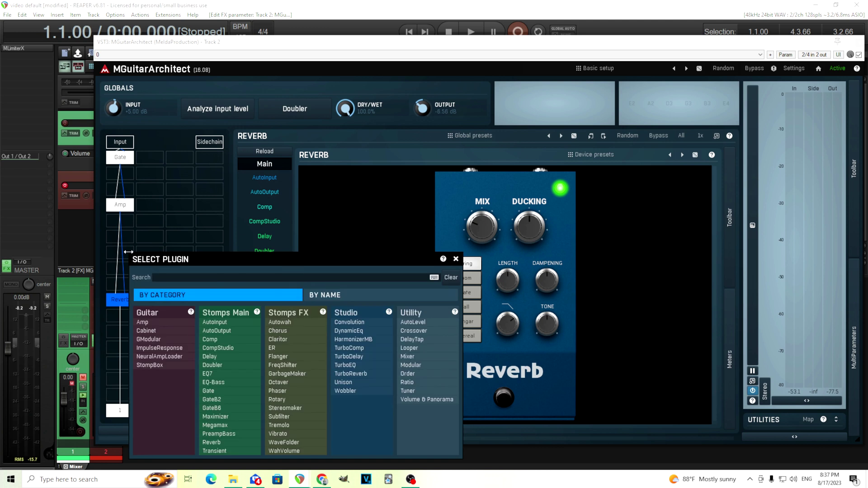
{"action": "left_click", "coordinate": [153, 332]}
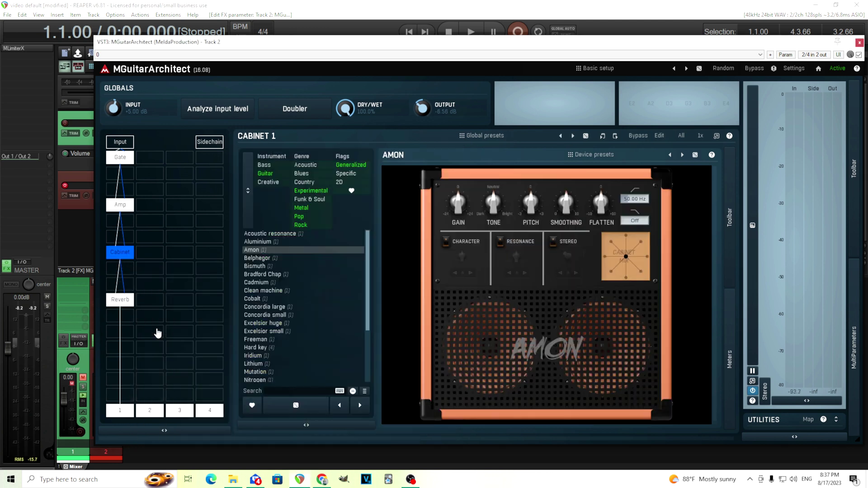
{"action": "left_click", "coordinate": [594, 156]}
{"action": "left_click", "coordinate": [587, 129]}
{"action": "left_click", "coordinate": [509, 144]}
{"action": "left_click", "coordinate": [443, 161]}
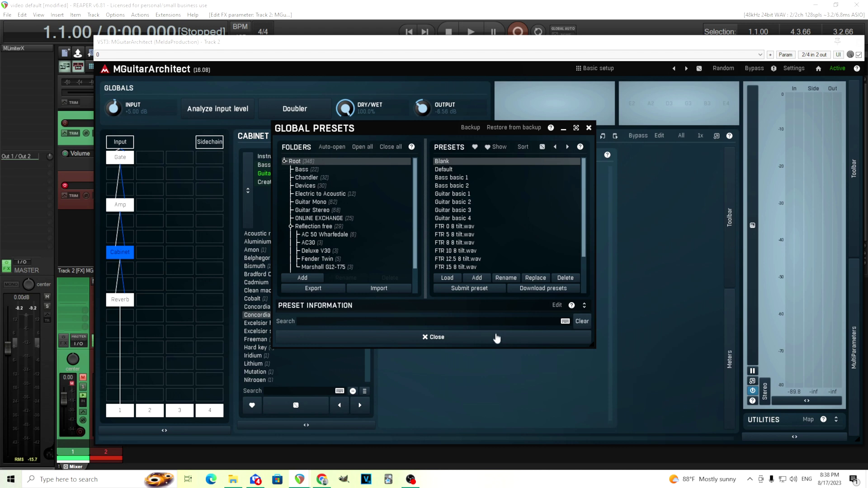
{"action": "left_click", "coordinate": [497, 338]}
Show the cabinet's edit view in a separate window and move that window over the plugin's centre.
{"action": "left_click", "coordinate": [659, 136]}
{"action": "left_click", "coordinate": [717, 135]}
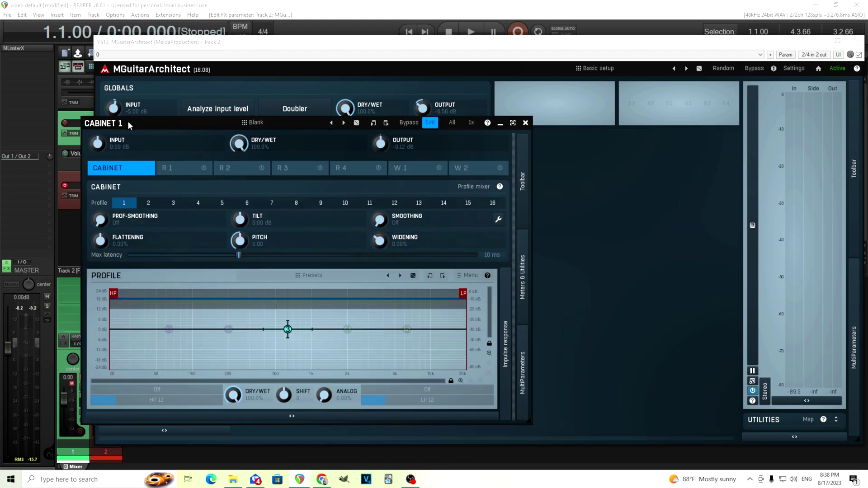
{"action": "left_click_drag", "start_coordinate": [129, 121], "coordinate": [208, 84]}
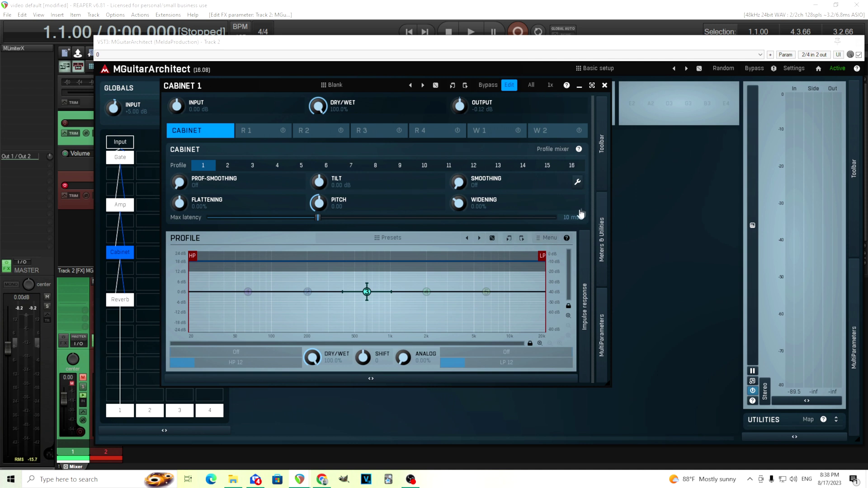
Analyse all impulse responses in the V-Type folder and its subfolders into profile 1, with the keywords cleared.
{"action": "left_click", "coordinate": [548, 238]}
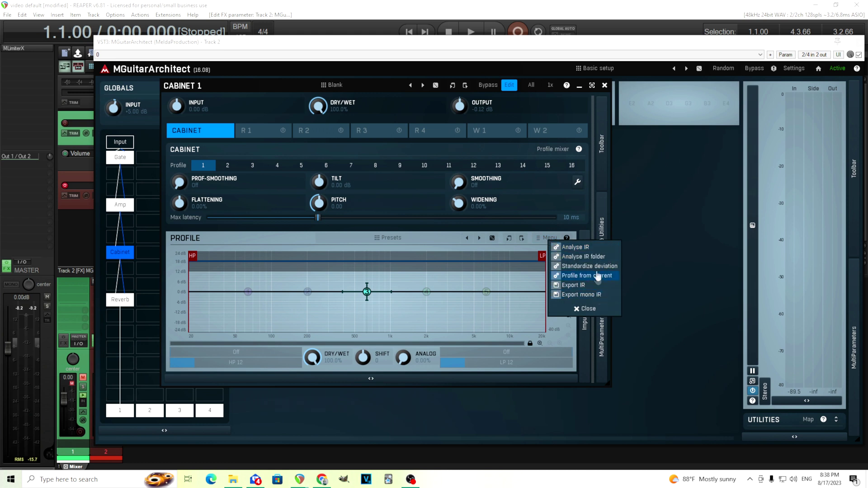
{"action": "left_click", "coordinate": [583, 256]}
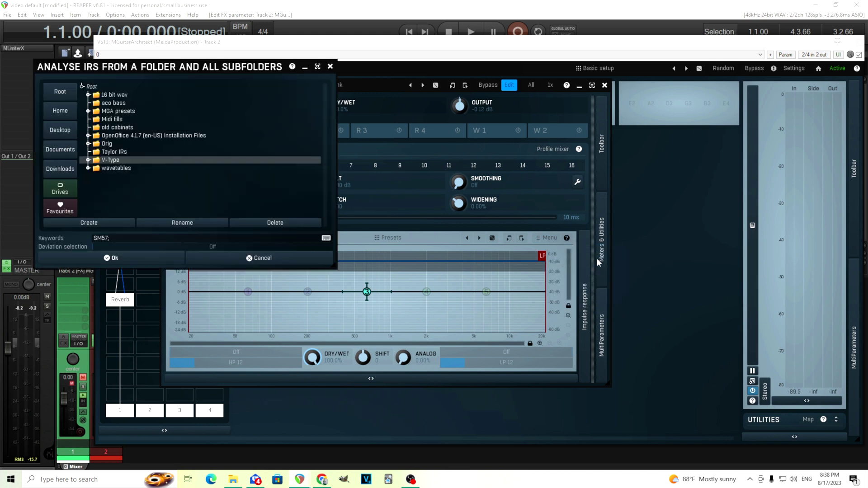
{"action": "left_click", "coordinate": [89, 160]}
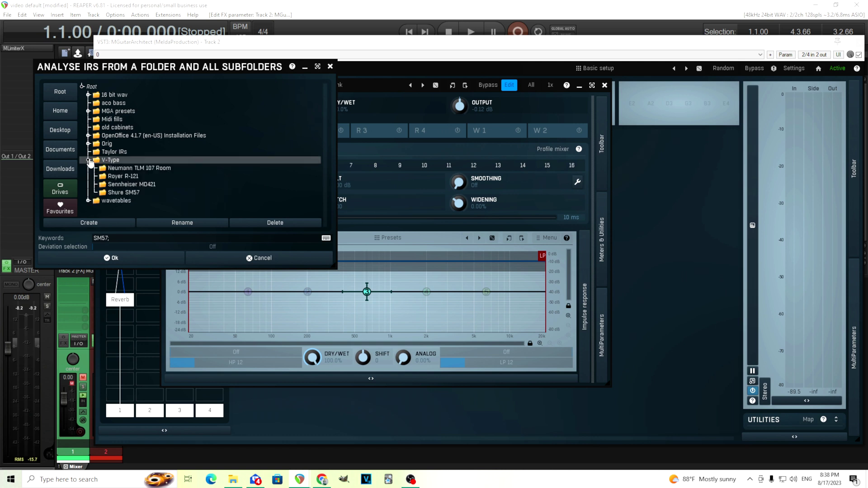
{"action": "left_click_drag", "start_coordinate": [120, 74], "coordinate": [354, 102]}
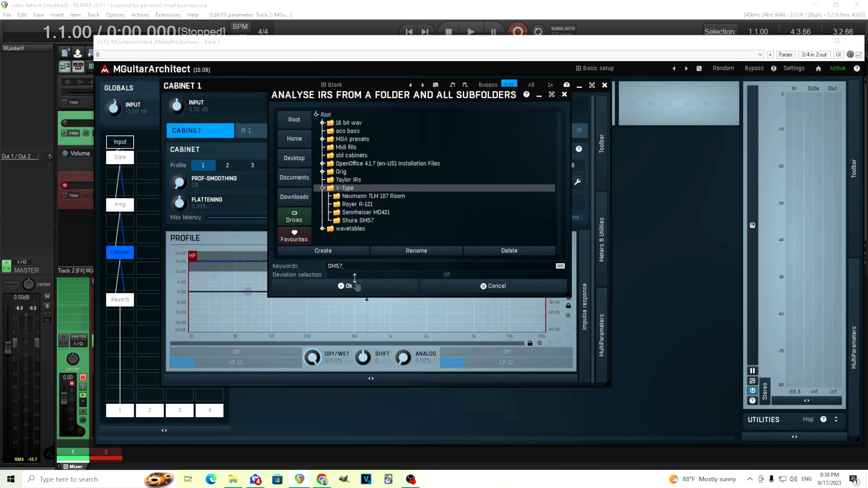
{"action": "left_click_drag", "start_coordinate": [344, 266], "coordinate": [236, 256]}
{"action": "key", "text": "BackSpace"}
{"action": "left_click", "coordinate": [315, 290]}
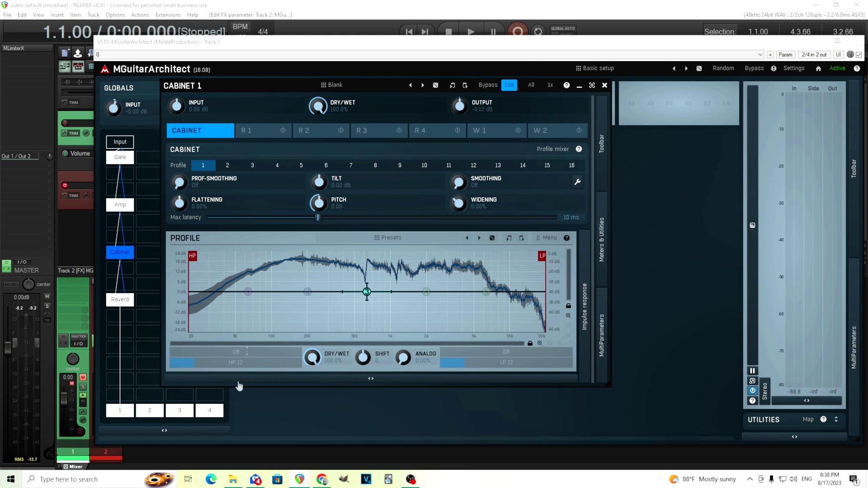
Close the separate cabinet window and examine the V-Type folder's Neumann TLM 107 Room and Royer R-121 subfolders in File Explorer.
{"action": "left_click", "coordinate": [234, 478]}
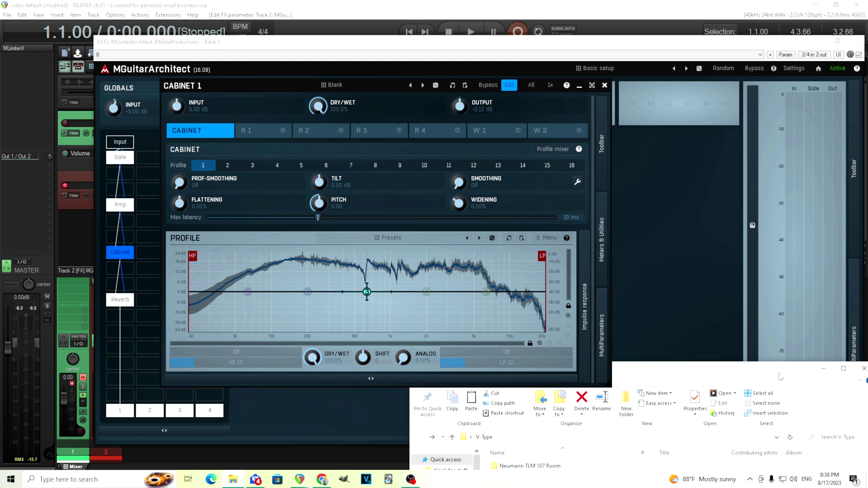
{"action": "left_click_drag", "start_coordinate": [796, 374], "coordinate": [782, 125]}
{"action": "left_click", "coordinate": [606, 85]}
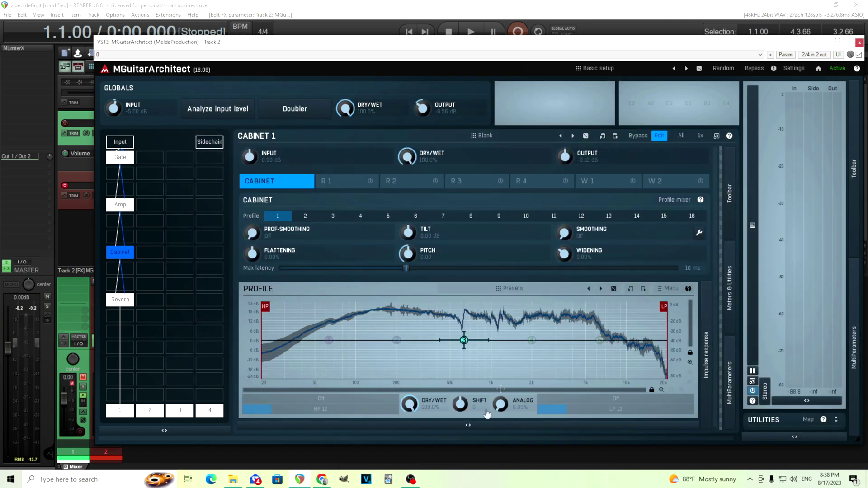
{"action": "left_click", "coordinate": [233, 479]}
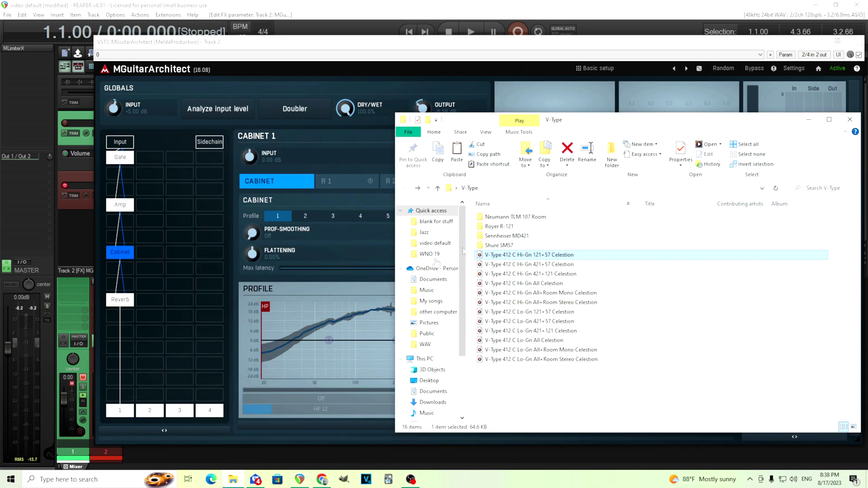
{"action": "double_click", "coordinate": [523, 218]}
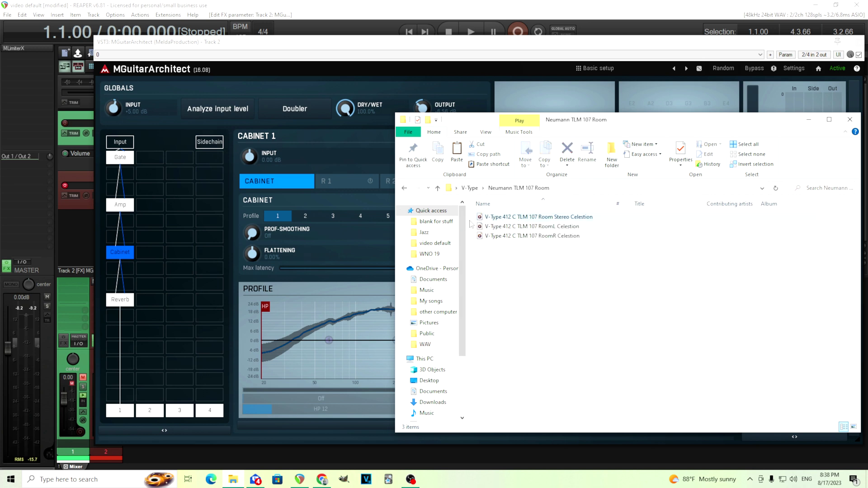
{"action": "left_click", "coordinate": [404, 188]}
{"action": "double_click", "coordinate": [499, 227]}
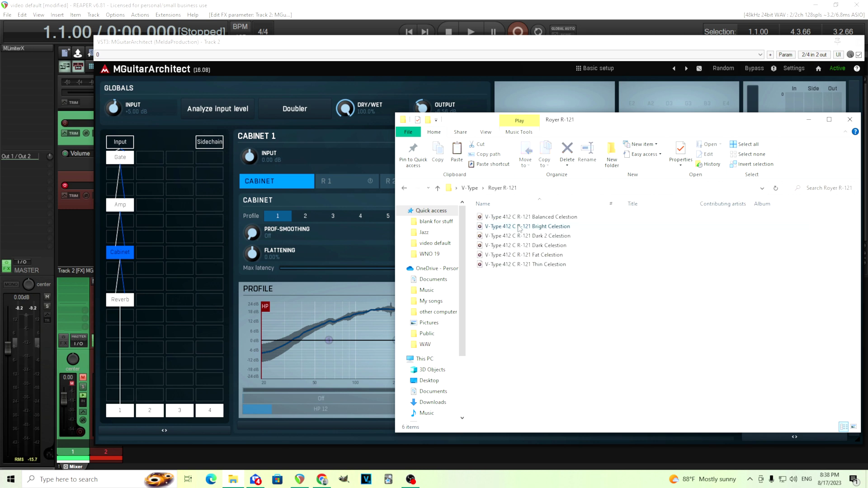
{"action": "left_click", "coordinate": [404, 188]}
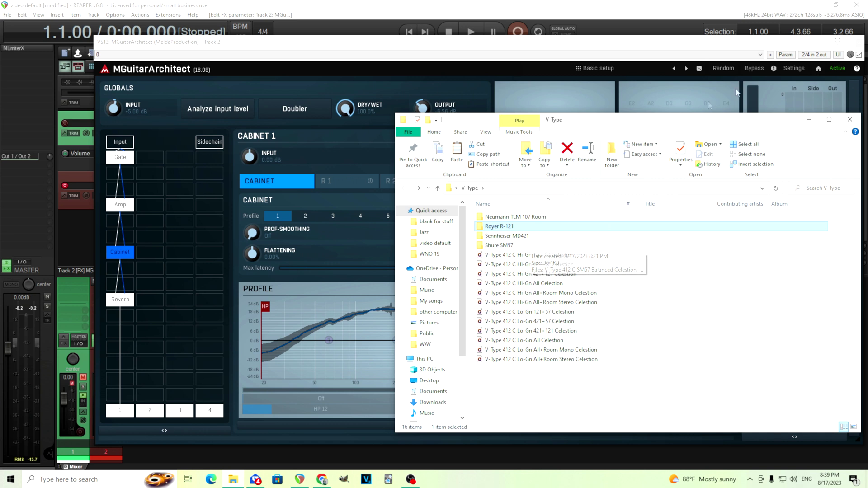
{"action": "left_click", "coordinate": [808, 119]}
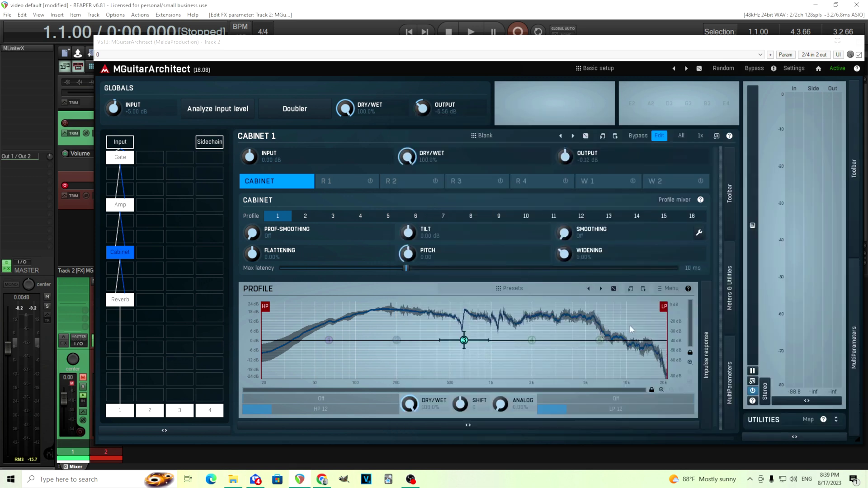
Analyse the V-Type folder and its subfolders into profile 1 using the keyword SM57;.
{"action": "left_click", "coordinate": [668, 289]}
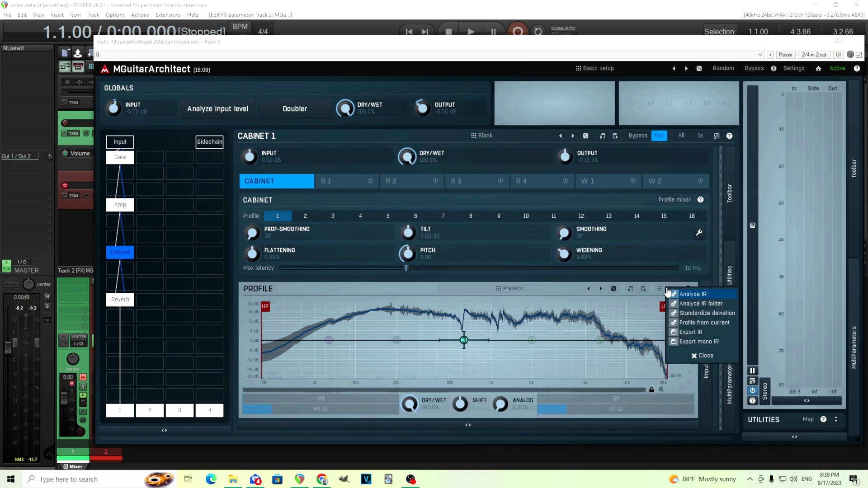
{"action": "left_click", "coordinate": [698, 305]}
{"action": "left_click", "coordinate": [322, 189]}
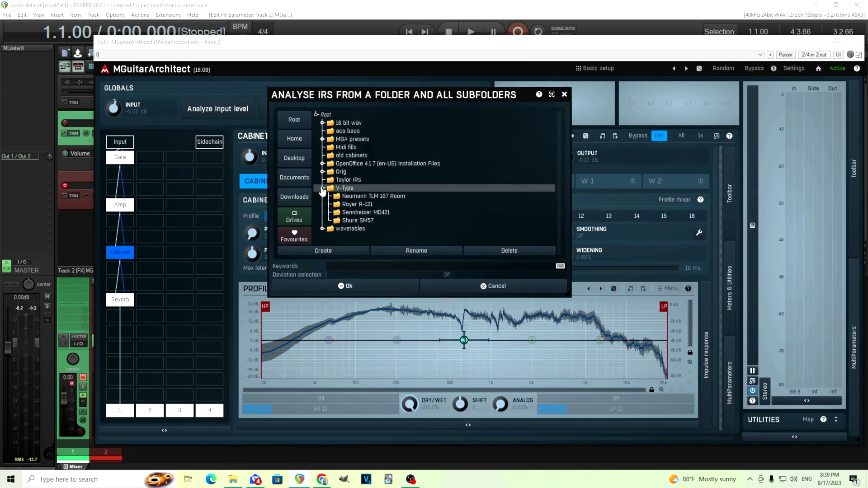
{"action": "left_click", "coordinate": [347, 221]}
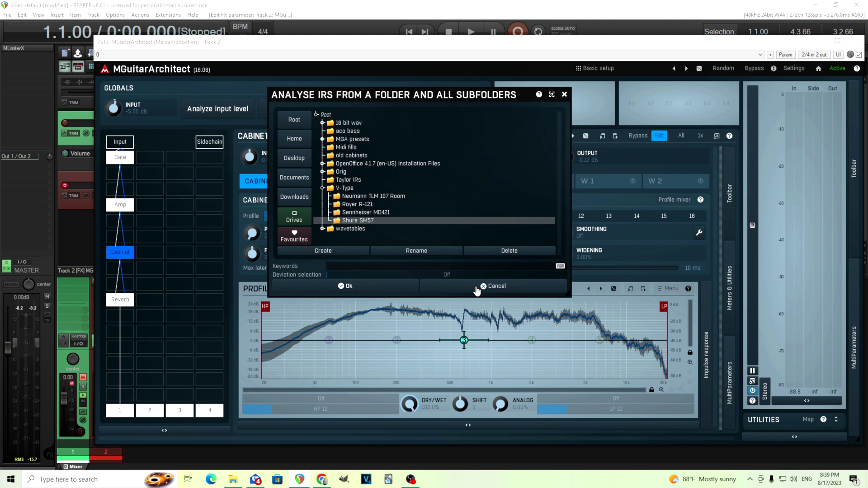
{"action": "left_click", "coordinate": [344, 189]}
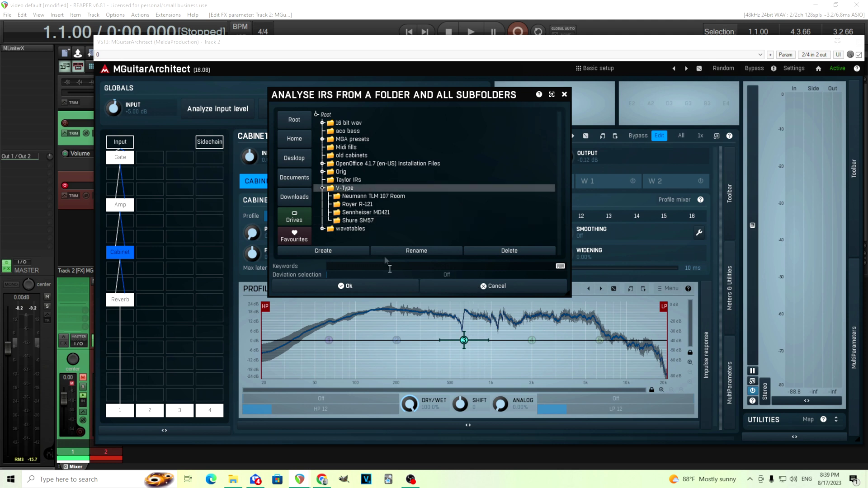
{"action": "left_click", "coordinate": [348, 268]}
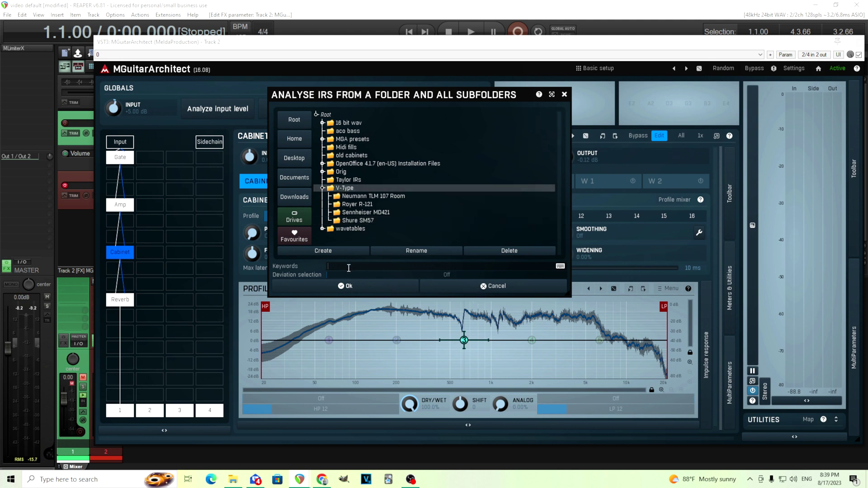
{"action": "type", "text": "SM57;"}
{"action": "left_click", "coordinate": [353, 287]}
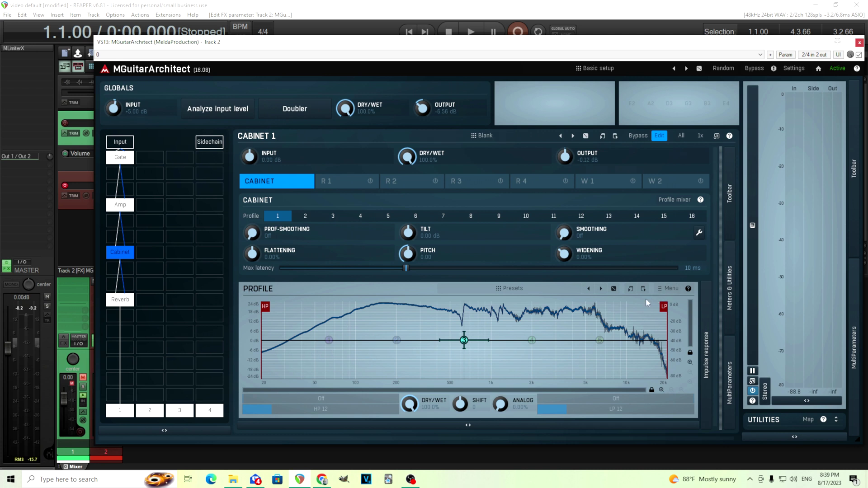
Switch to File Explorer and examine the impulse response files in the Shure SM57, Sennheiser MD421 and Royer R-121 folders.
{"action": "key", "text": "alt+Tab"}
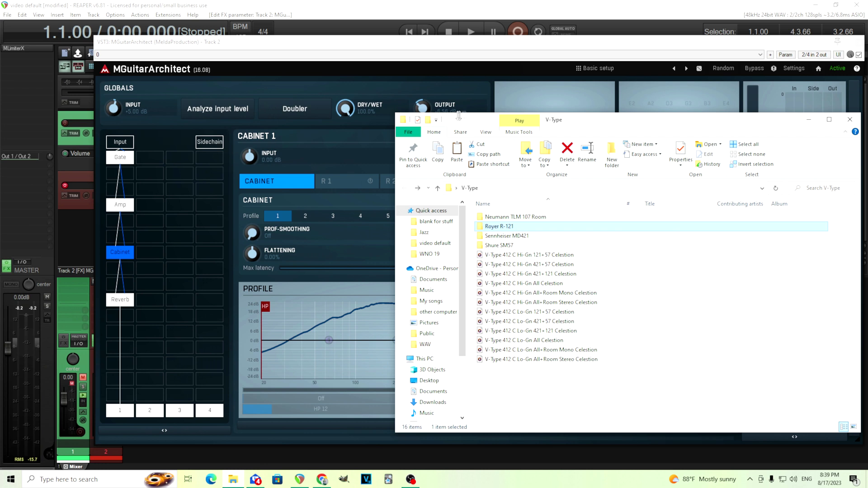
{"action": "left_click_drag", "start_coordinate": [407, 116], "coordinate": [407, 102]}
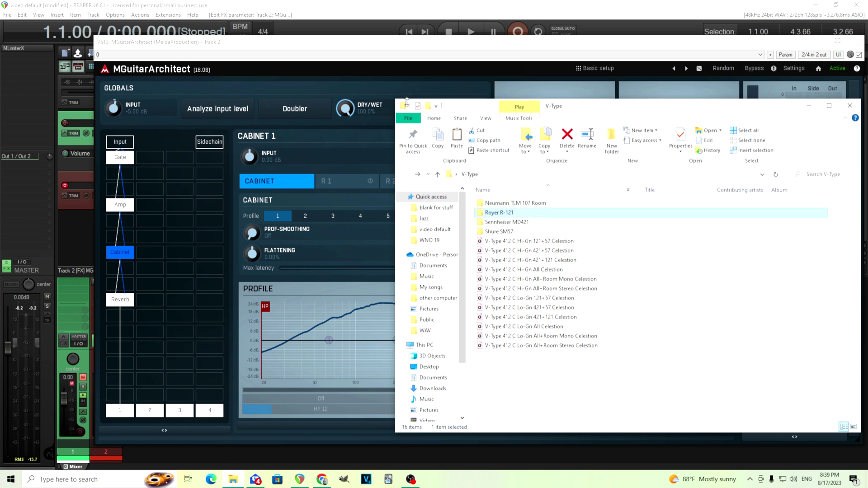
{"action": "left_click", "coordinate": [527, 232]}
{"action": "double_click", "coordinate": [527, 232]}
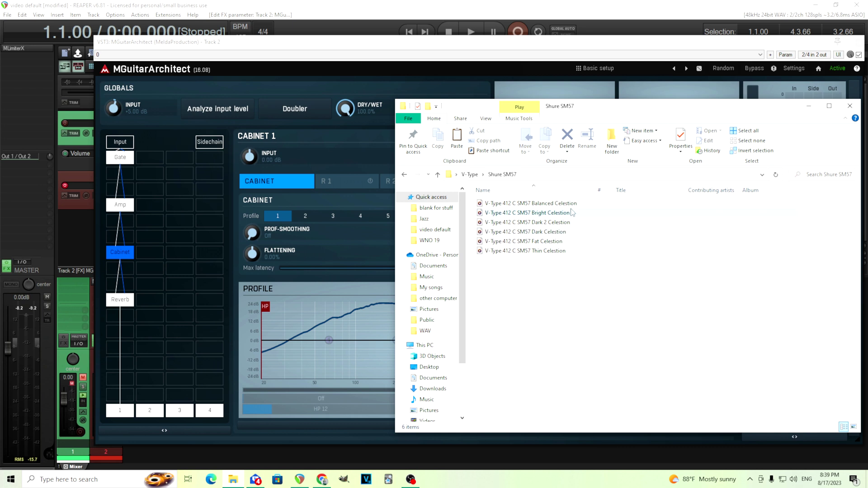
{"action": "left_click", "coordinate": [405, 175]}
{"action": "double_click", "coordinate": [502, 222]}
{"action": "double_click", "coordinate": [540, 190]}
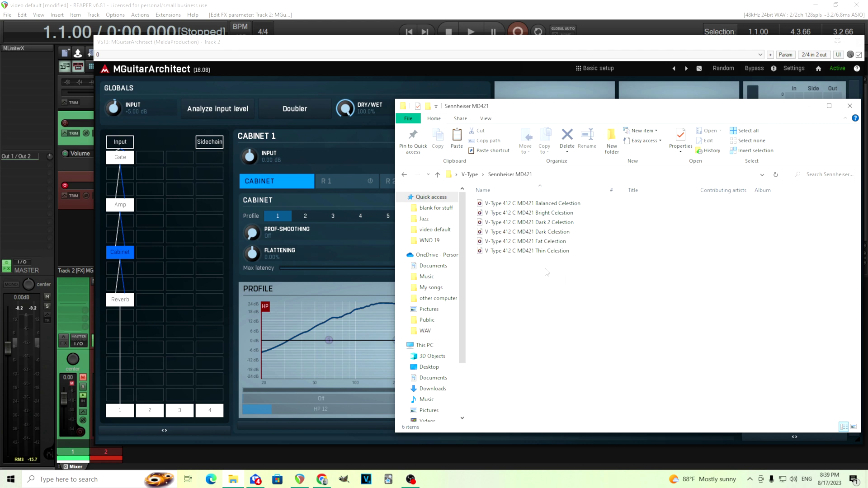
{"action": "left_click", "coordinate": [404, 175]}
{"action": "double_click", "coordinate": [502, 212]}
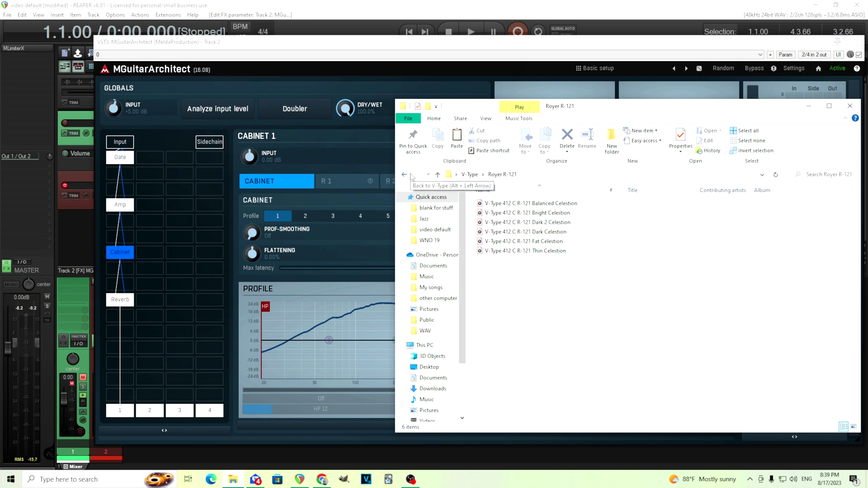
{"action": "left_click", "coordinate": [808, 107]}
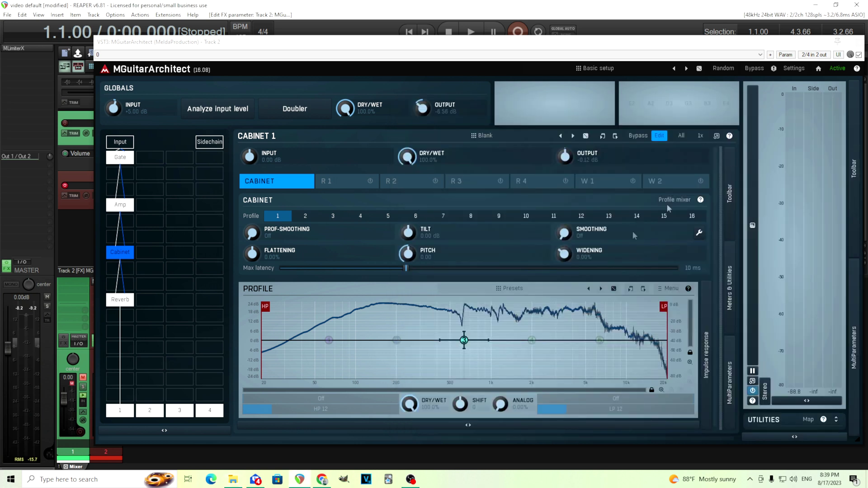
Analyse the V-Type folder into profile 1 with the keyword changed to Balanced.
{"action": "left_click", "coordinate": [672, 290]}
{"action": "left_click", "coordinate": [710, 308]}
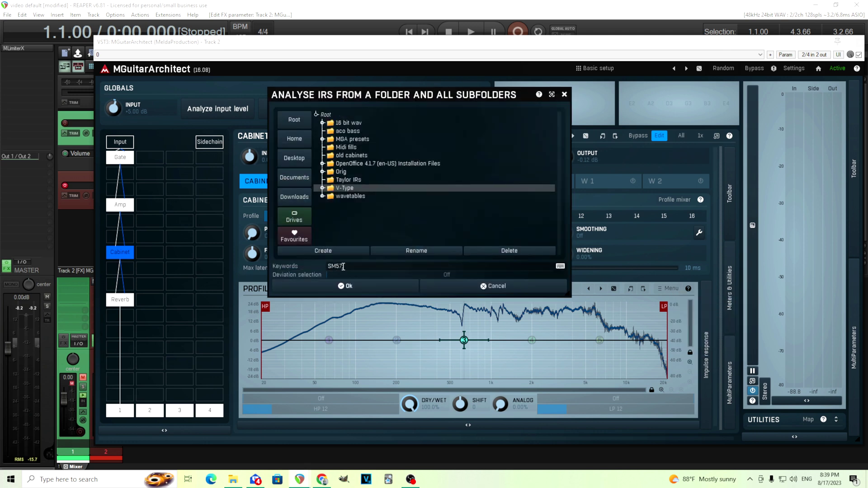
{"action": "type", "text": "Balanced,"}
{"action": "left_click", "coordinate": [370, 289]}
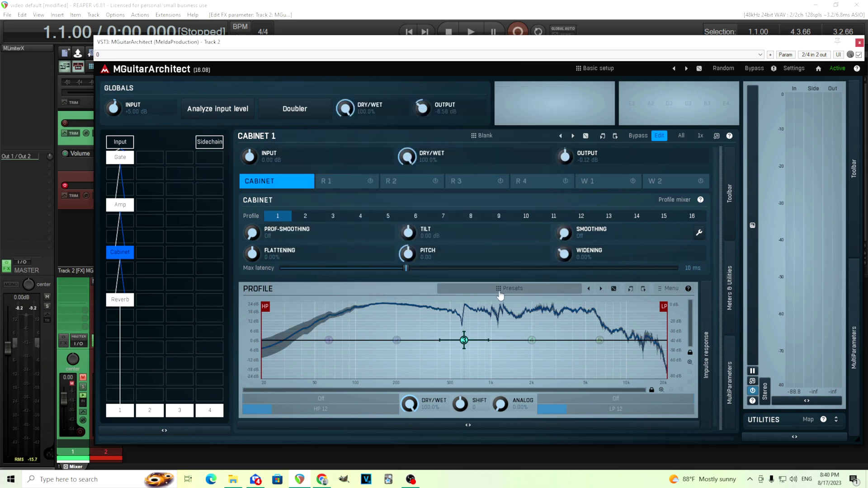
Analyse the V-Type folder into profile 1 with the keywords Balanced,SM57;.
{"action": "left_click", "coordinate": [669, 294]}
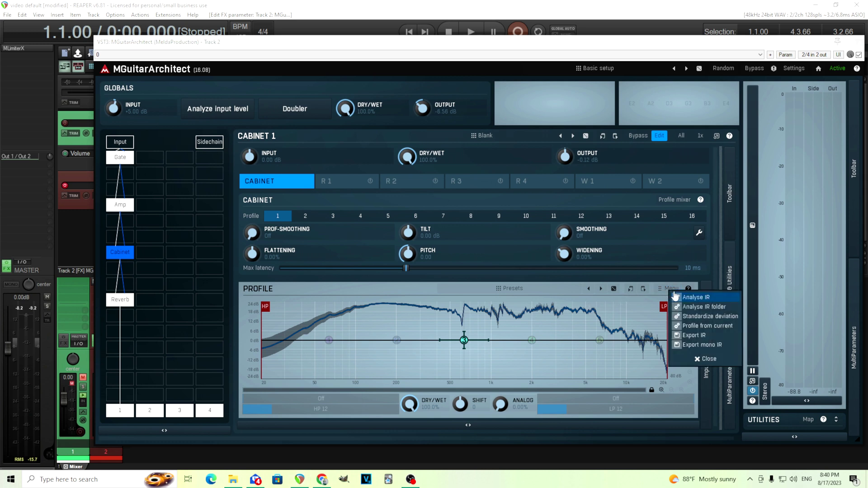
{"action": "left_click", "coordinate": [707, 310]}
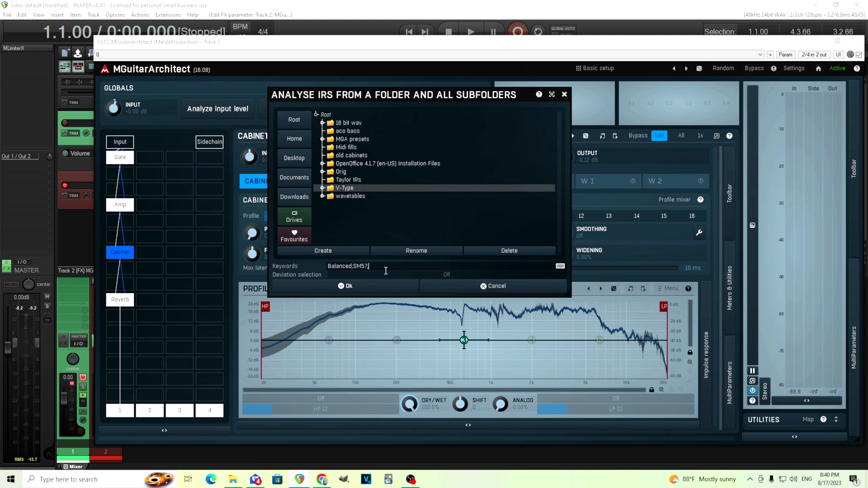
{"action": "left_click", "coordinate": [386, 286]}
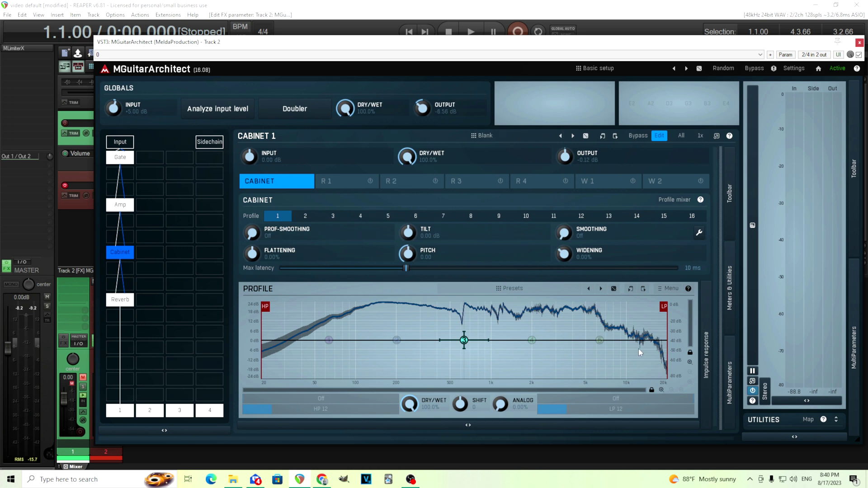
Switch to File Explorer, review the contents of the V-Type folder's top level, and return to MGuitarArchitect.
{"action": "left_click", "coordinate": [234, 480]}
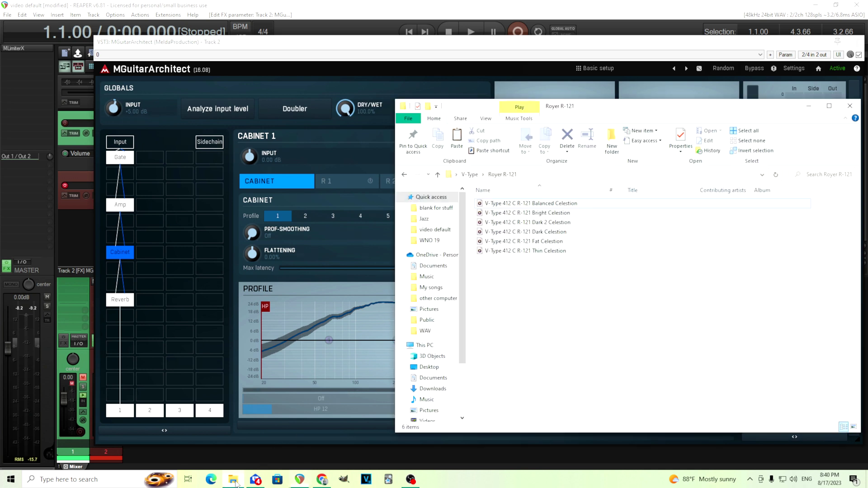
{"action": "left_click", "coordinate": [405, 174]}
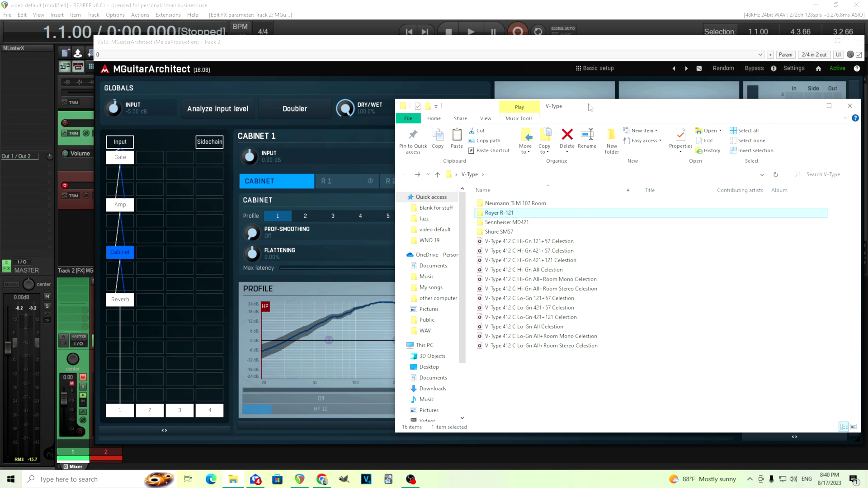
{"action": "left_click_drag", "start_coordinate": [589, 107], "coordinate": [404, 116]}
{"action": "left_click", "coordinate": [624, 116]}
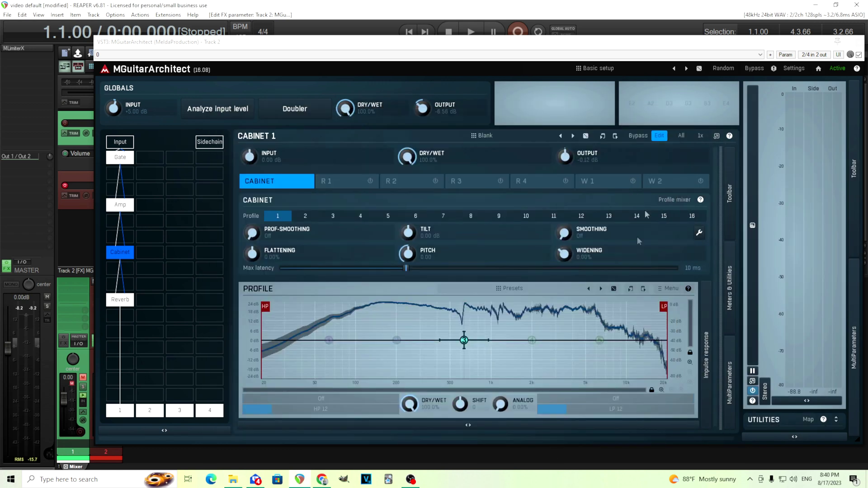
Bypass the Cabinet module and insert an ImpulseResponse module directly above it, below the Amp.
{"action": "left_click", "coordinate": [120, 256]}
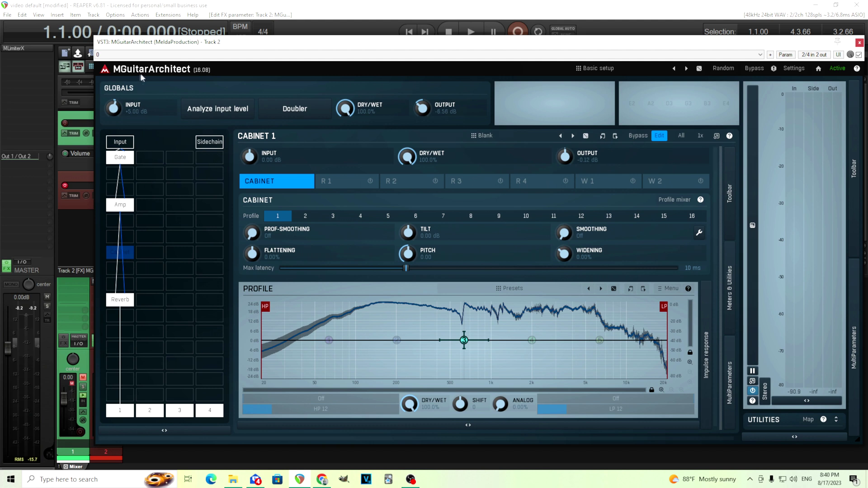
{"action": "left_click", "coordinate": [126, 241]}
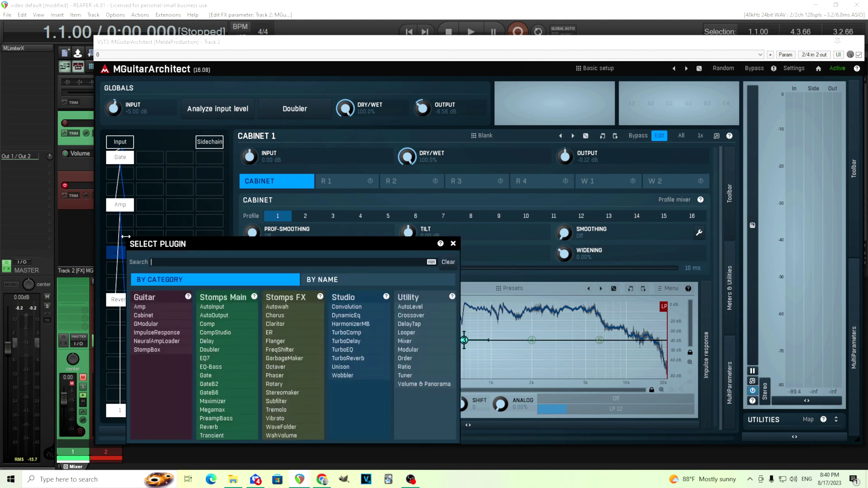
{"action": "left_click", "coordinate": [181, 334]}
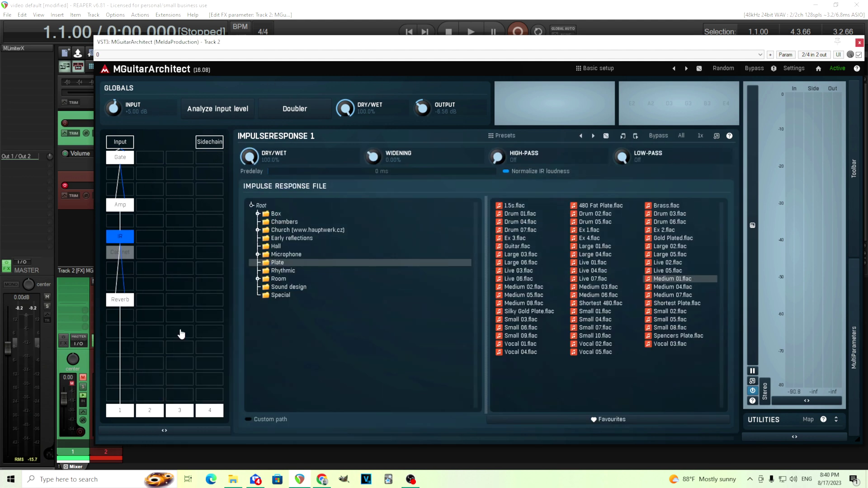
{"action": "left_click", "coordinate": [125, 260]}
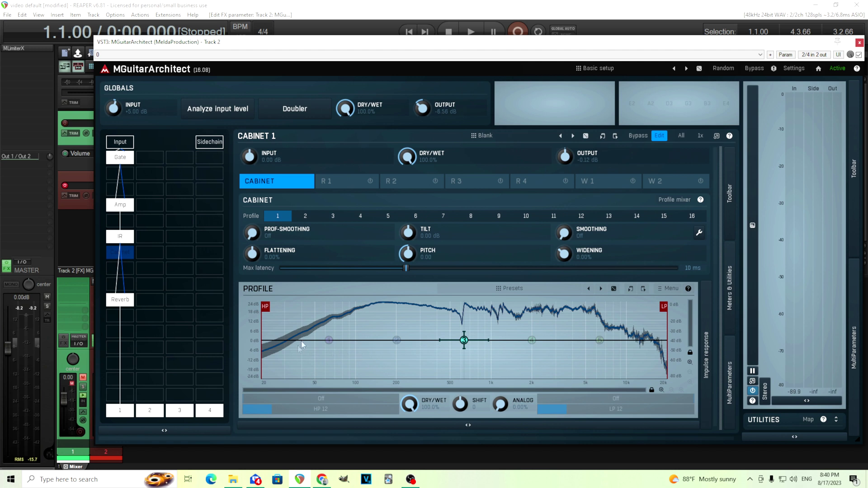
{"action": "left_click", "coordinate": [121, 241]}
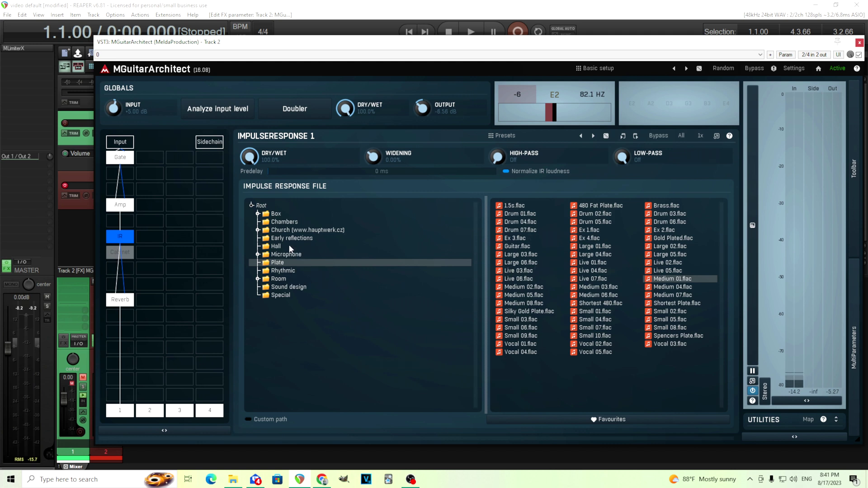
Load V-Type 412 C Hi-Gn 121+57 Celestion from the V-Type folder in File Explorer into the ImpulseResponse module.
{"action": "left_click", "coordinate": [268, 419]}
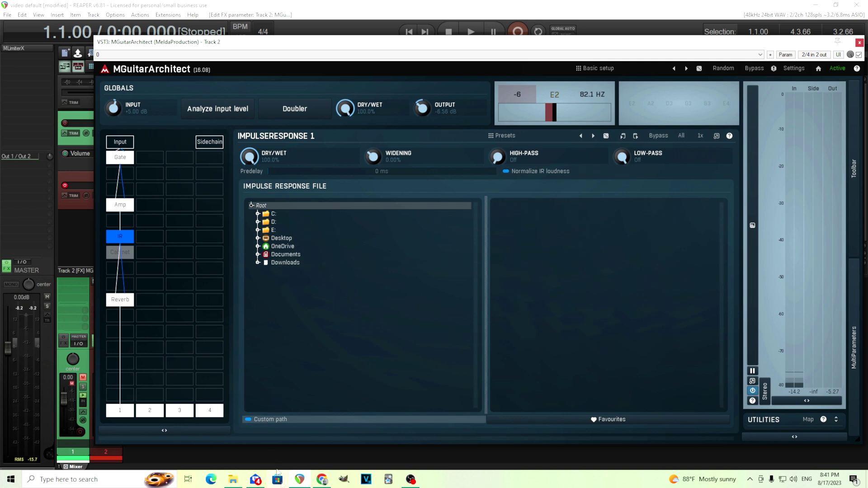
{"action": "left_click", "coordinate": [271, 420]}
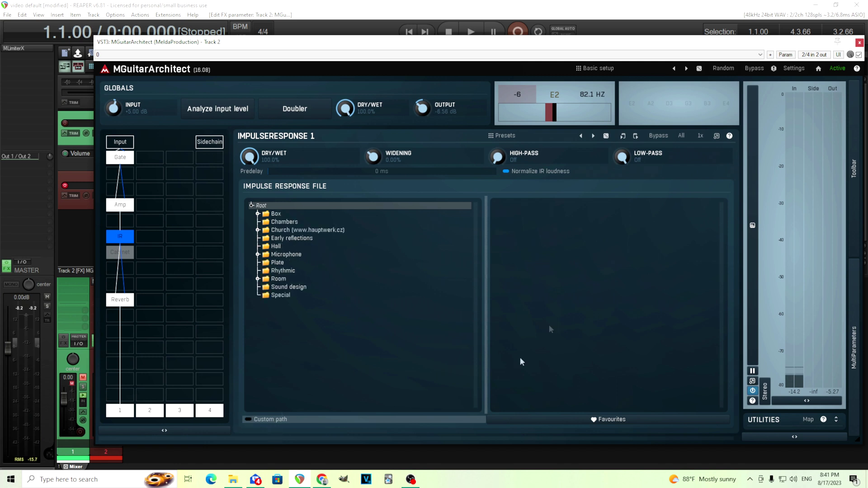
{"action": "left_click", "coordinate": [233, 478]}
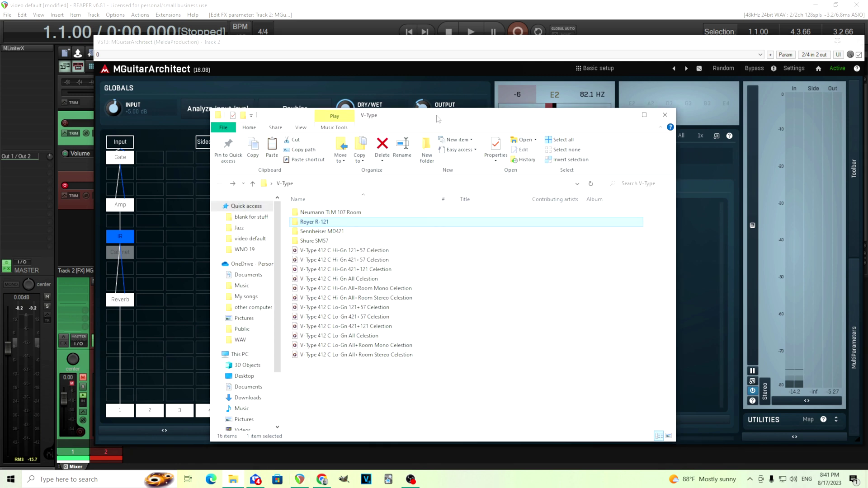
{"action": "left_click_drag", "start_coordinate": [437, 118], "coordinate": [280, 107]}
{"action": "left_click", "coordinate": [230, 242]}
{"action": "left_click_drag", "start_coordinate": [229, 242], "coordinate": [583, 249]}
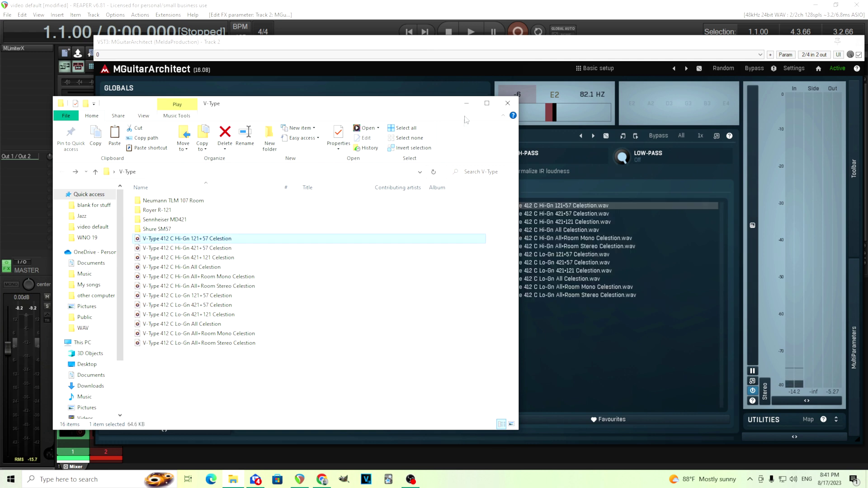
{"action": "left_click", "coordinate": [467, 103]}
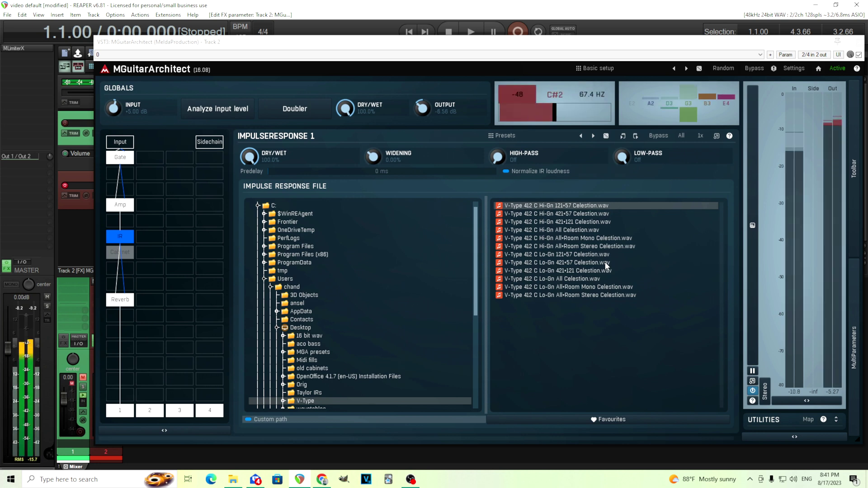
Audition the V-Type impulse responses Hi-Gn 421+57, Hi-Gn All+Room Mono, Lo-Gn All and Lo-Gn All+Room Stereo.
{"action": "left_click", "coordinate": [609, 213]}
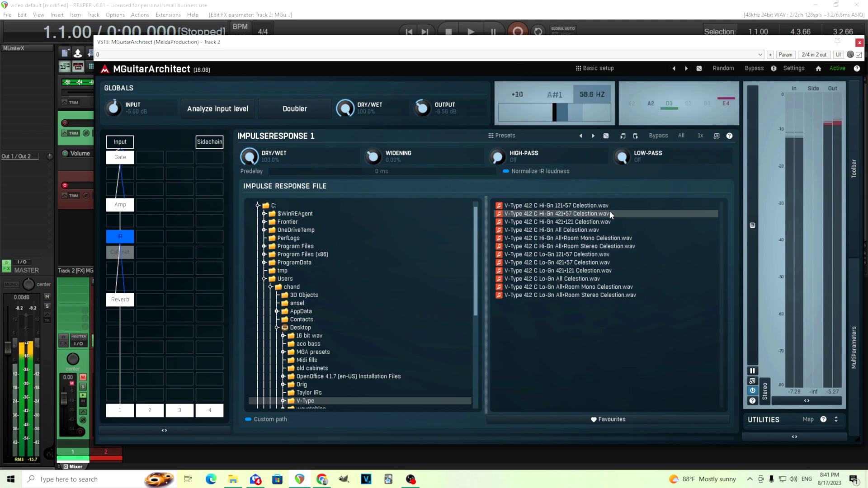
{"action": "left_click", "coordinate": [625, 239]}
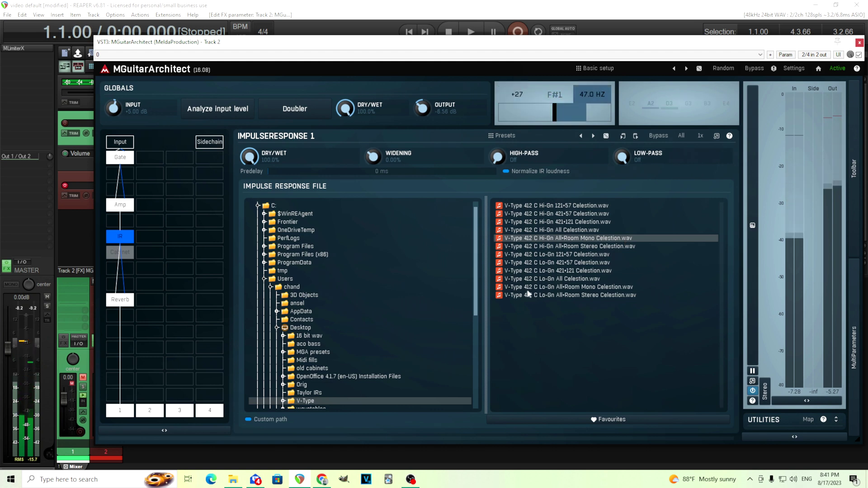
{"action": "left_click", "coordinate": [537, 279]}
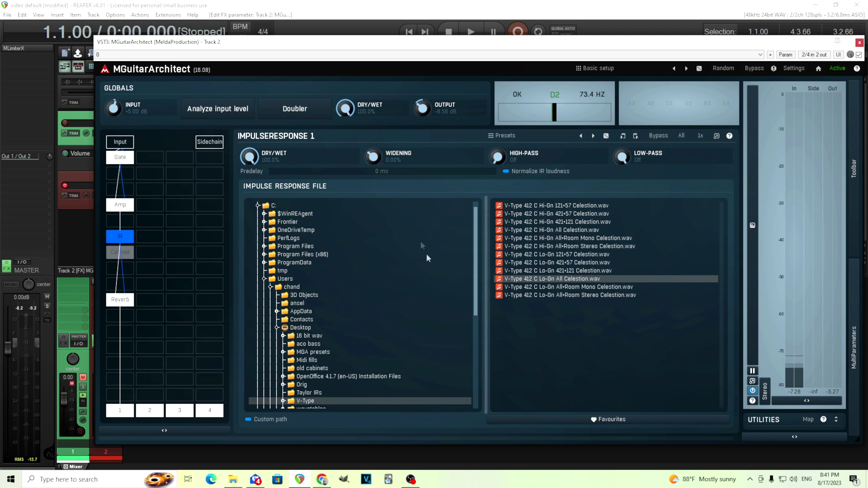
{"action": "left_click", "coordinate": [598, 295]}
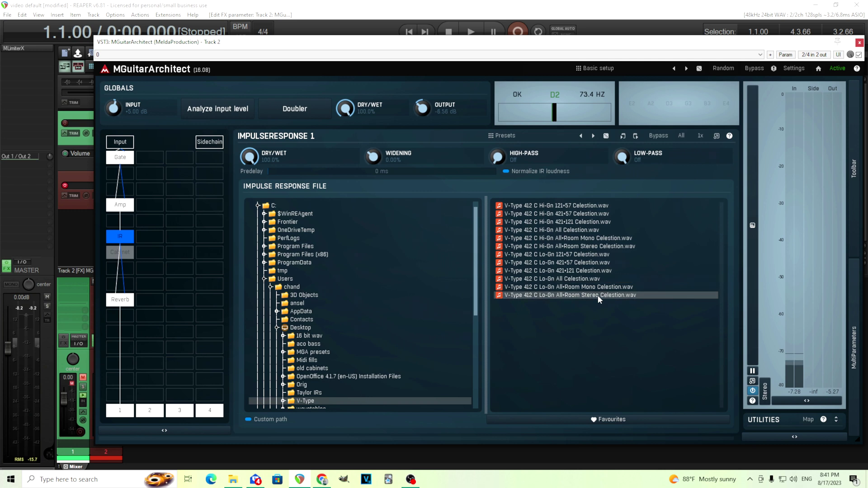
Display the stereo width meter and bypass the Reverb module, returning to the ImpulseResponse settings.
{"action": "left_click", "coordinate": [769, 400]}
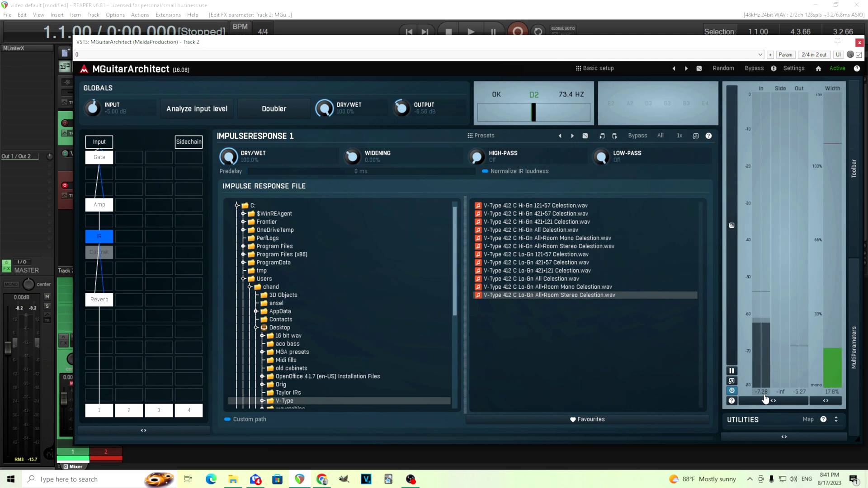
{"action": "left_click", "coordinate": [97, 302]}
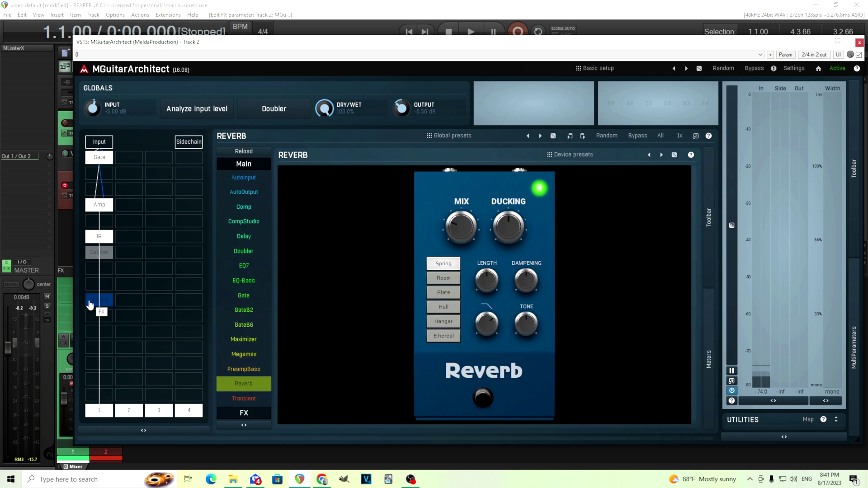
{"action": "left_click", "coordinate": [100, 236]}
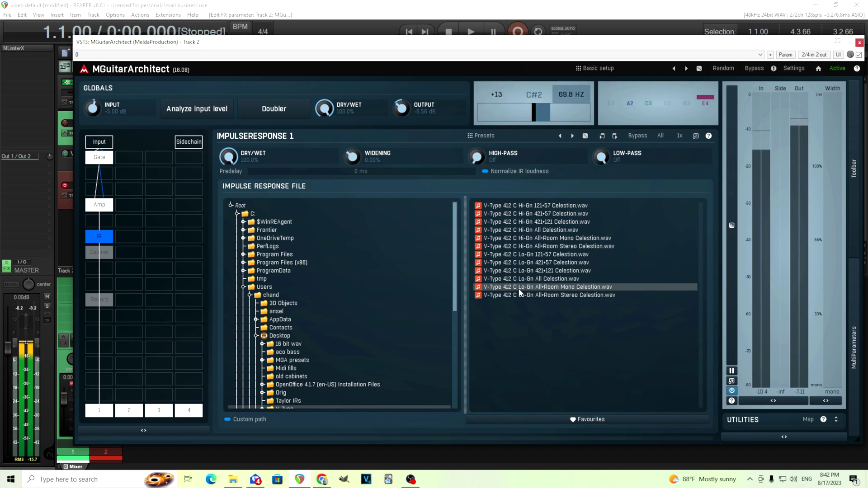
Try Lo-Gn All+Room Stereo with 200% widening, and load Hi-Gn All+Room Stereo with widening reduced to 45.2%.
{"action": "left_click", "coordinate": [588, 296]}
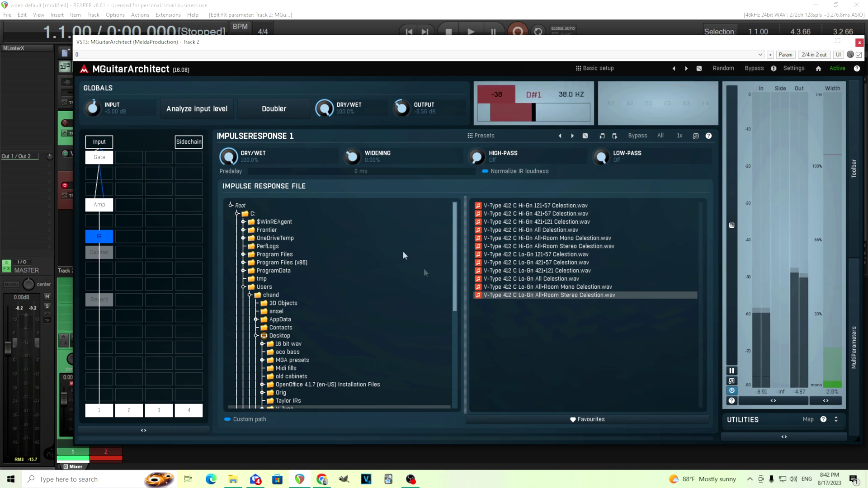
{"action": "mouse_move", "coordinate": [353, 157]}
{"action": "left_mouse_down"}
{"action": "mouse_move", "coordinate": [352, 111]}
{"action": "mouse_move", "coordinate": [367, 164]}
{"action": "left_mouse_up"}
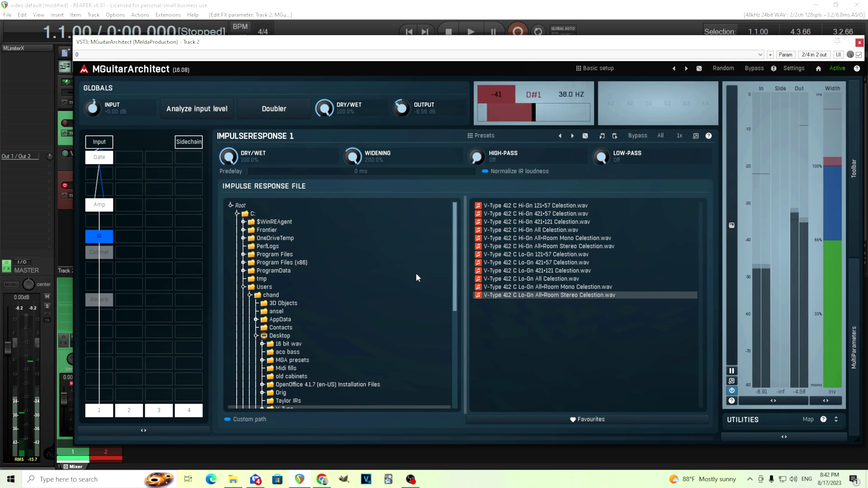
{"action": "left_click", "coordinate": [552, 248]}
{"action": "left_click_drag", "start_coordinate": [352, 156], "coordinate": [352, 193]}
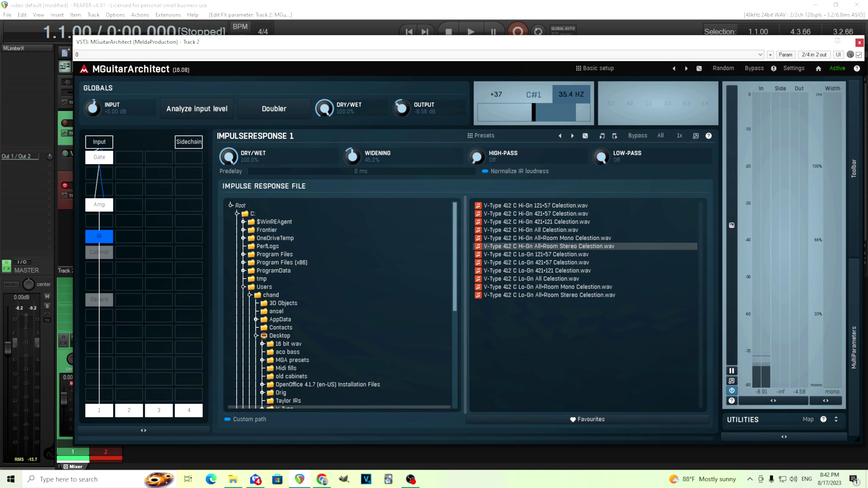
Try the low-pass filter and a 16 ms predelay on the impulse response, and reset both.
{"action": "left_click_drag", "start_coordinate": [601, 158], "coordinate": [601, 204]}
{"action": "left_click_drag", "start_coordinate": [601, 157], "coordinate": [601, 113]}
{"action": "left_click_drag", "start_coordinate": [247, 171], "coordinate": [343, 171]}
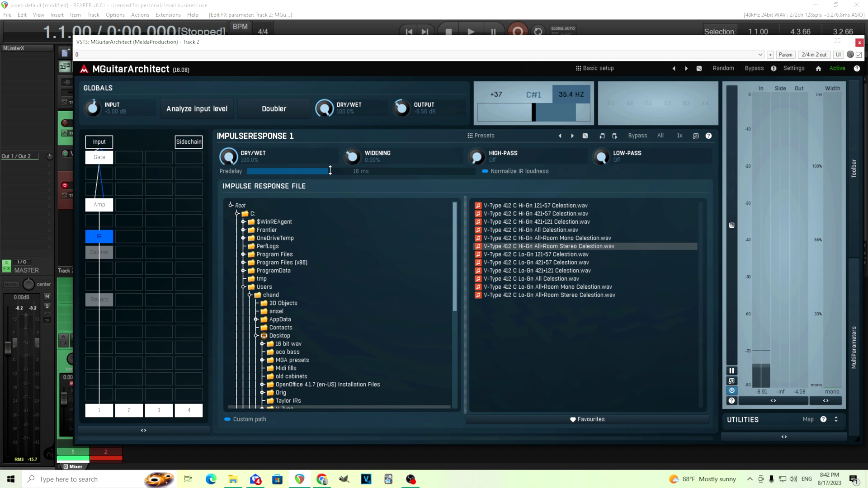
{"action": "double_click", "coordinate": [330, 170]}
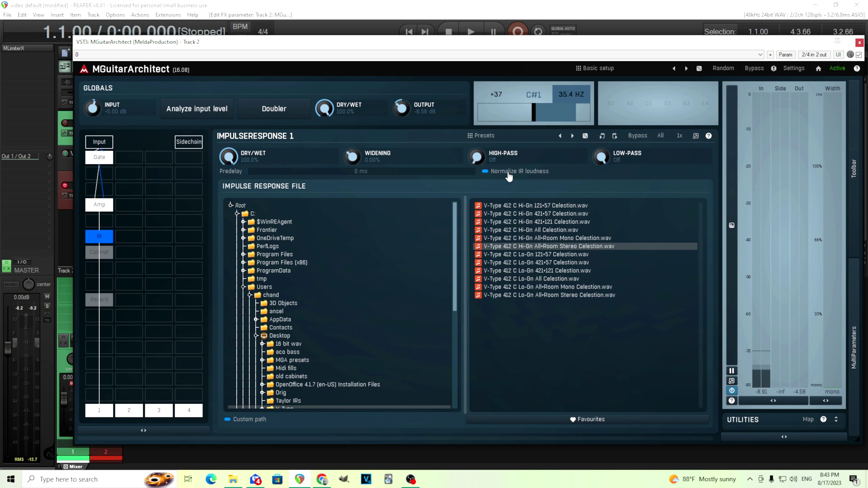
Try adding a GModular module beside the ImpulseResponse module, and delete it again.
{"action": "left_click", "coordinate": [105, 275]}
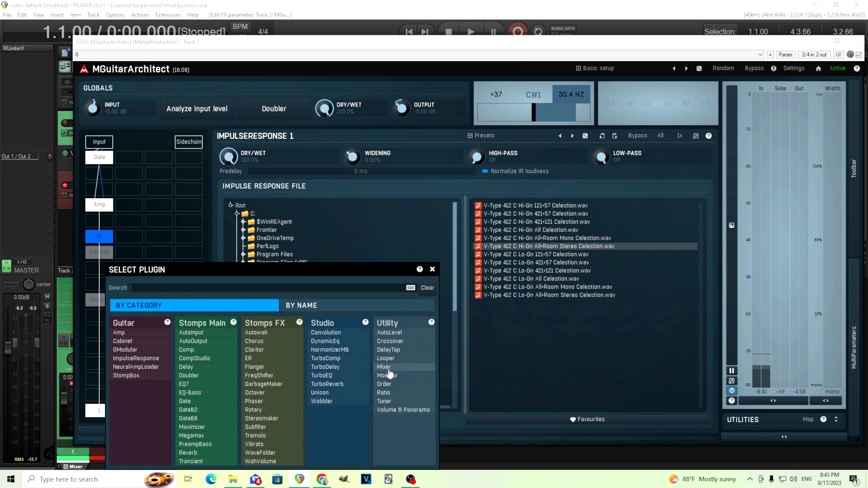
{"action": "left_click", "coordinate": [432, 270]}
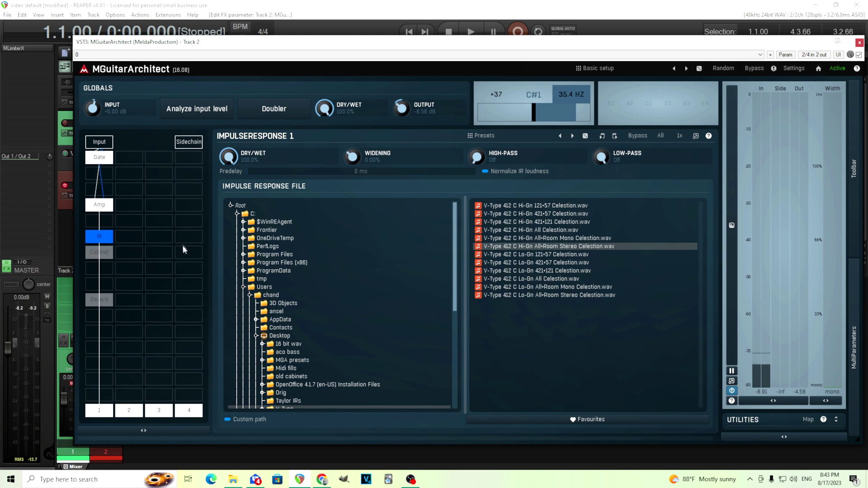
{"action": "left_click", "coordinate": [132, 238]}
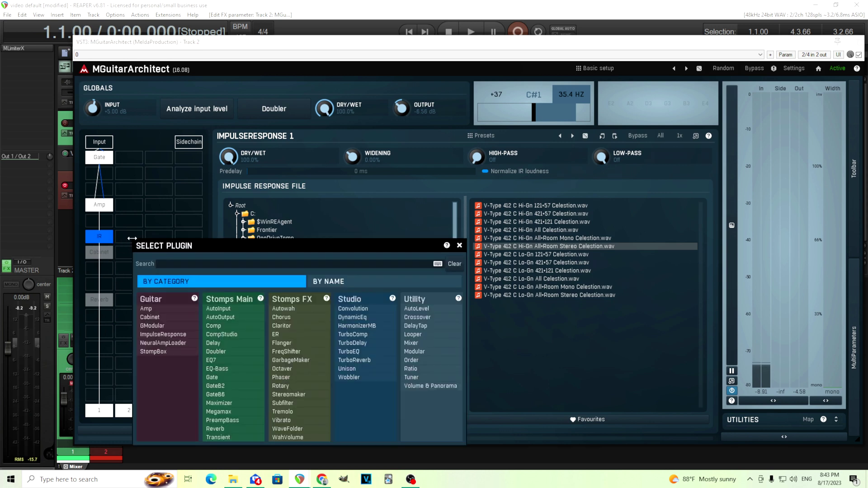
{"action": "left_click", "coordinate": [174, 326]}
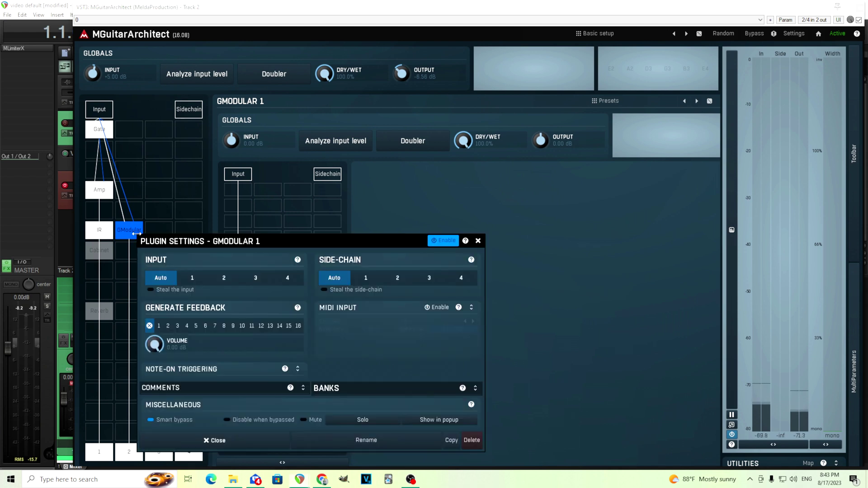
{"action": "right_click", "coordinate": [138, 239]}
{"action": "left_click", "coordinate": [469, 437]}
{"action": "left_click", "coordinate": [110, 236]}
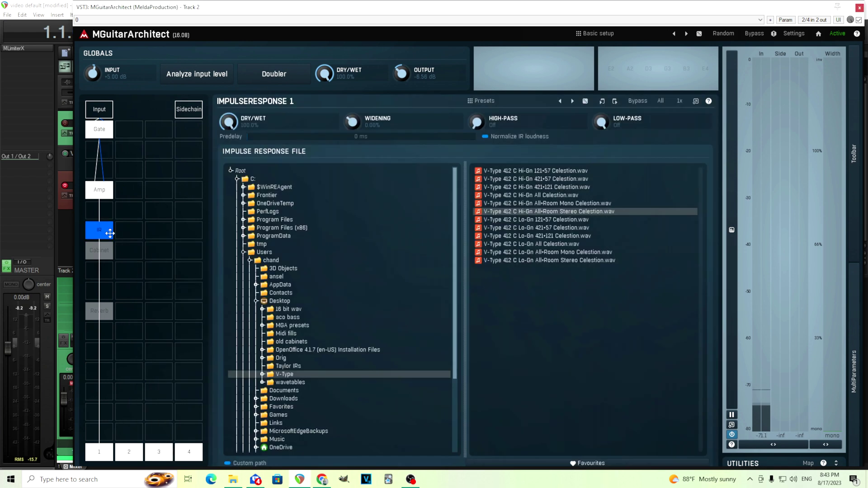